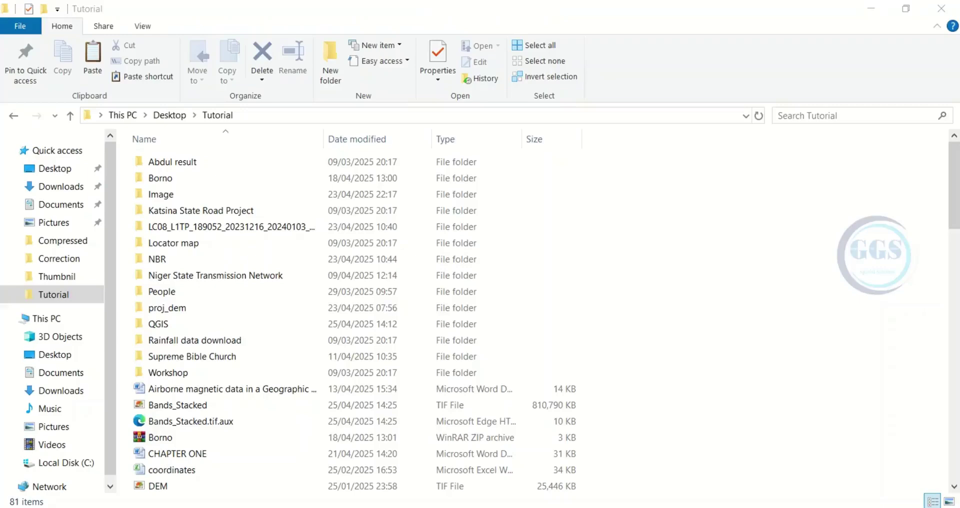
Inspect the band files in the LC08_L1TP_189052_20231216_20240103_02_T1 folder, then go back up to Tutorial.
double_click(180, 229)
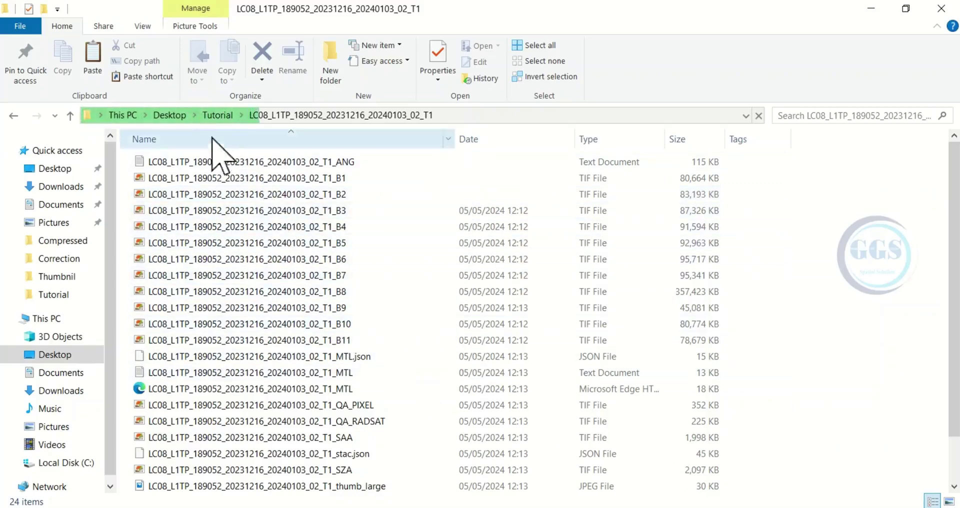
left_click(70, 116)
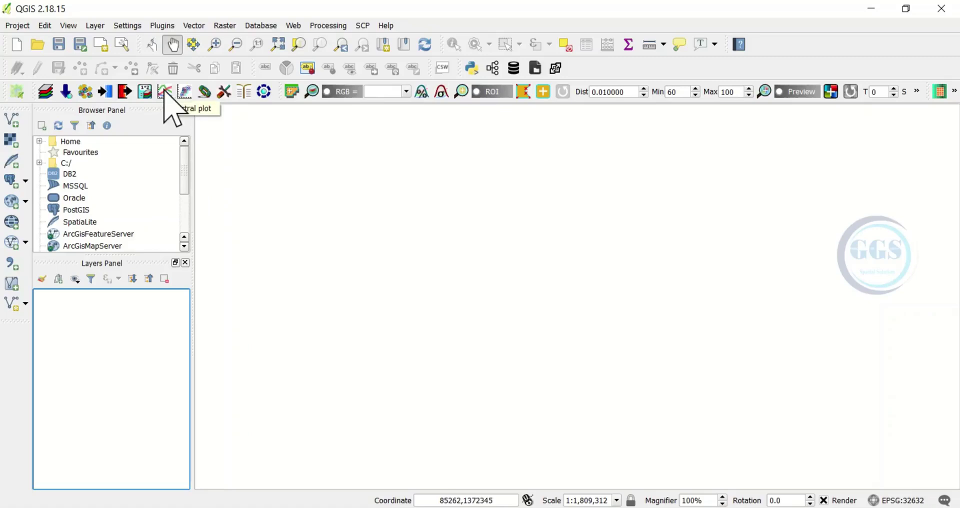
left_click(172, 29)
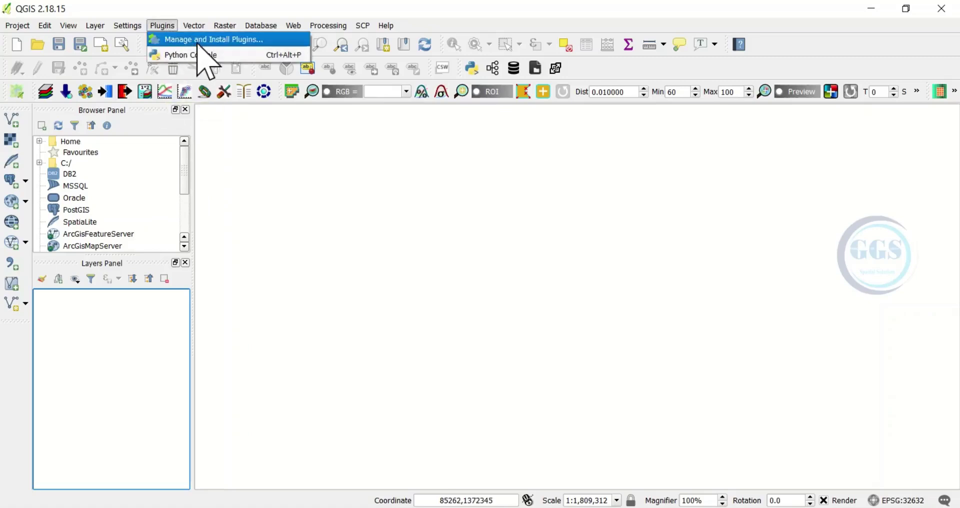
left_click(200, 39)
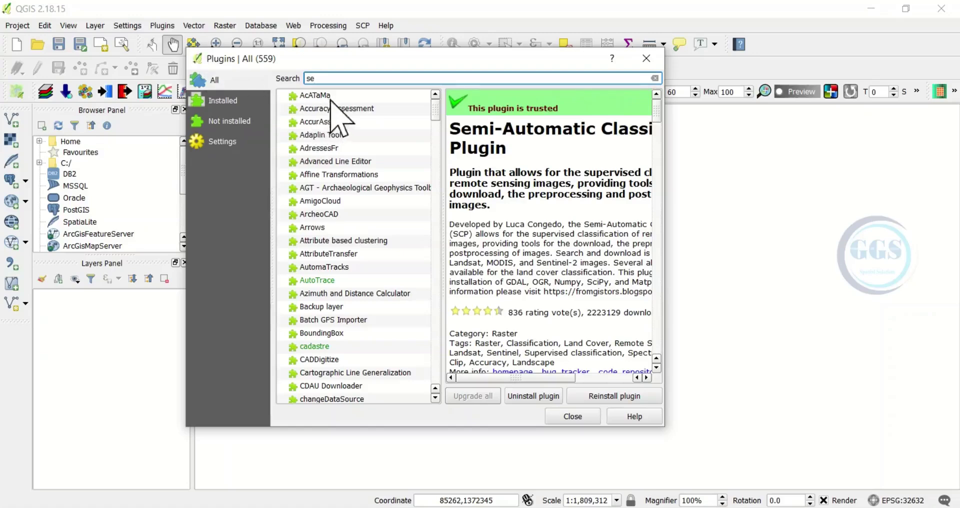
type("se")
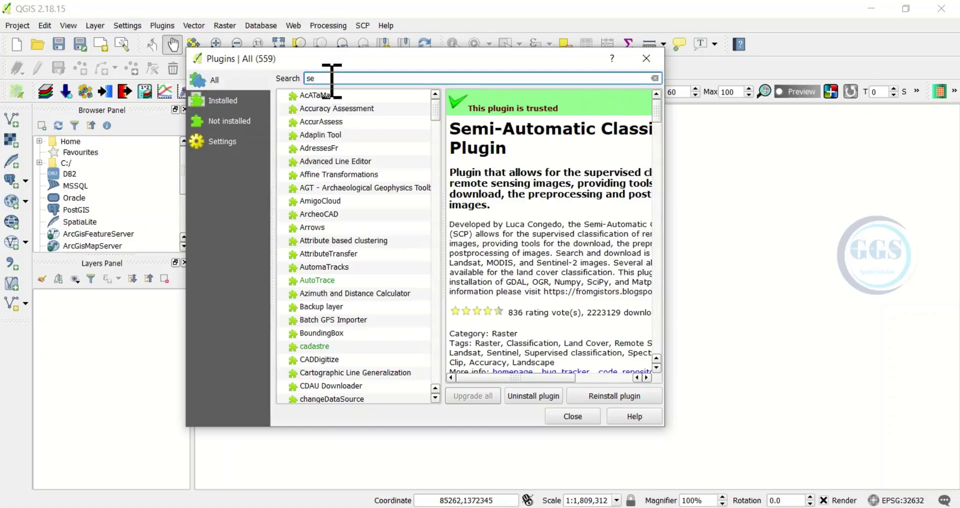
type("mi")
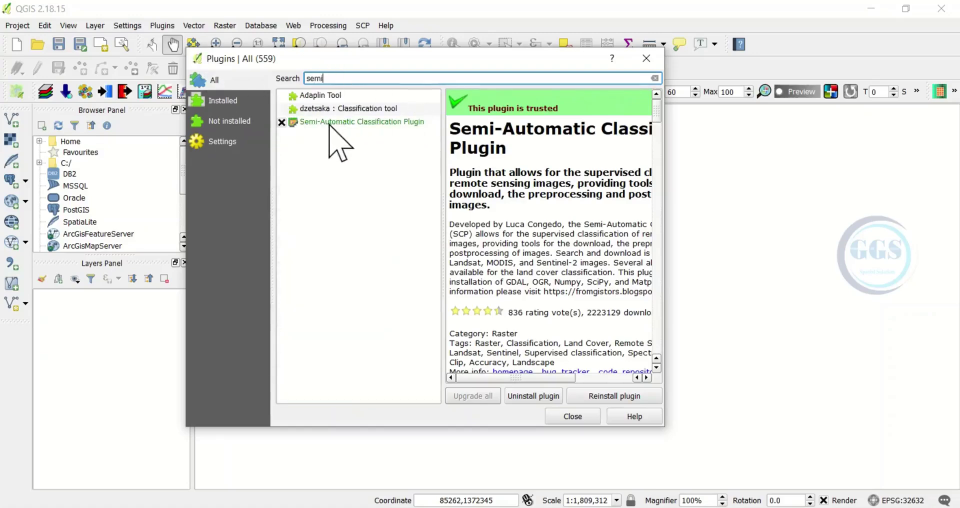
left_click(329, 125)
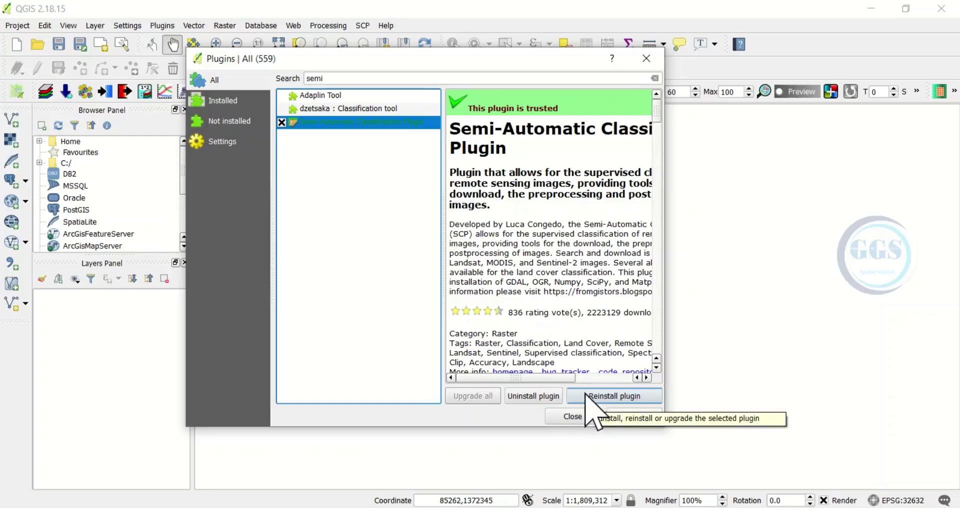
left_click(650, 60)
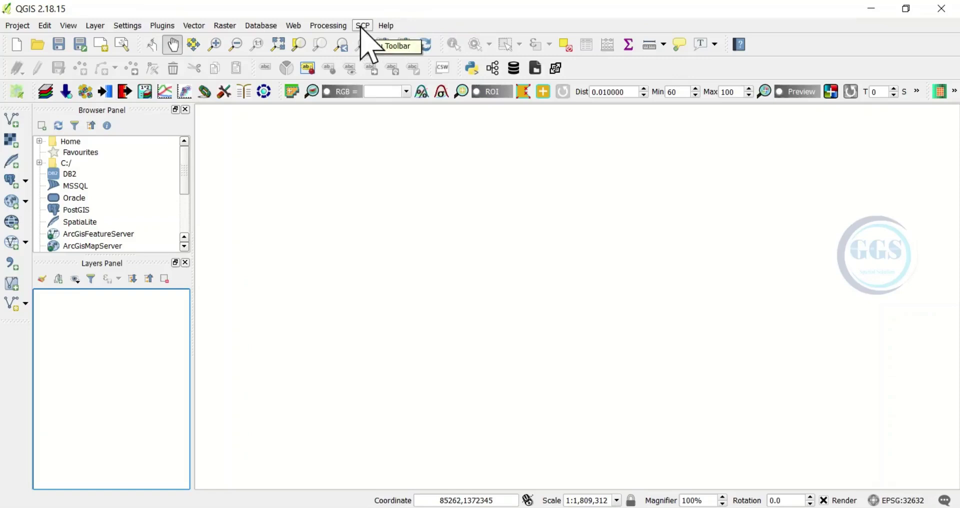
Open the SCP plugin's Landsat preprocessing tool.
left_click(363, 26)
mouse_move(393, 84)
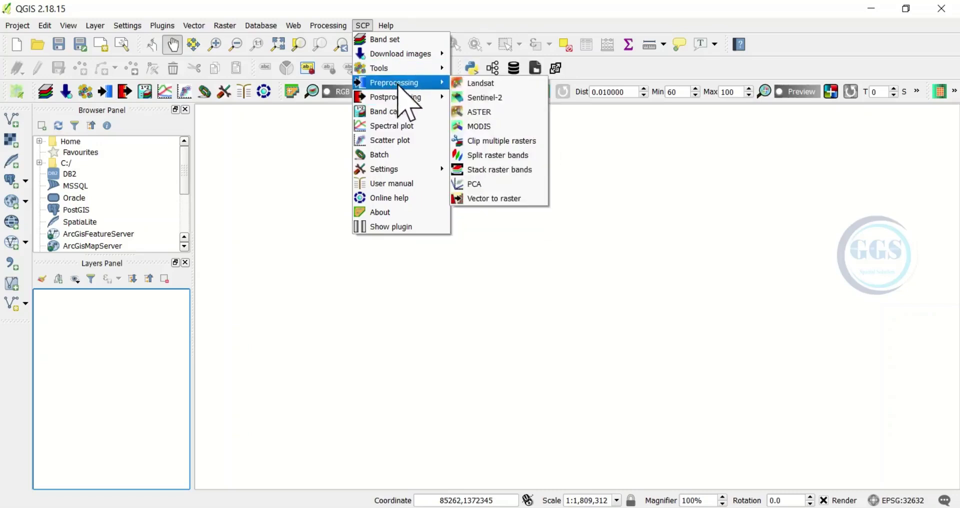
left_click(481, 84)
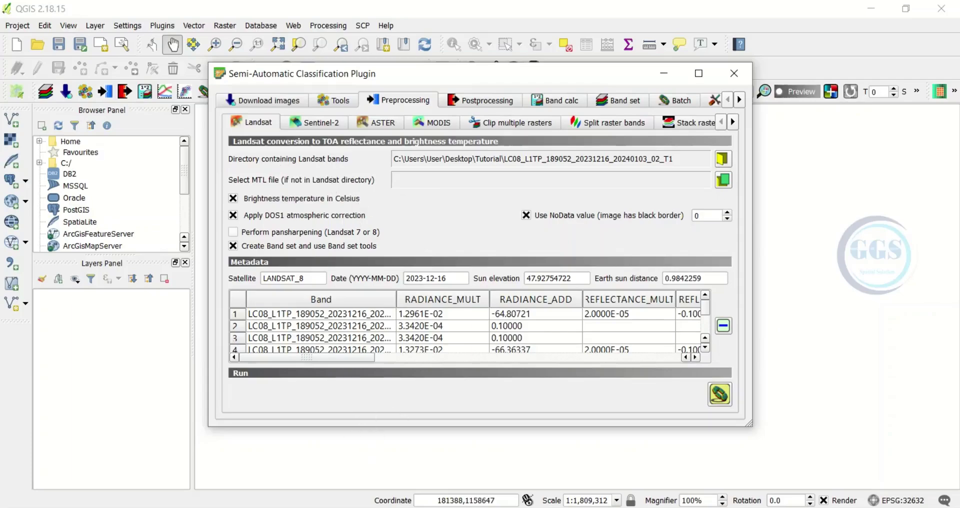
Set the LC08_L1TP_189052_20231216_20240103_02_T1 folder as the Landsat band directory.
key("alt+Tab")
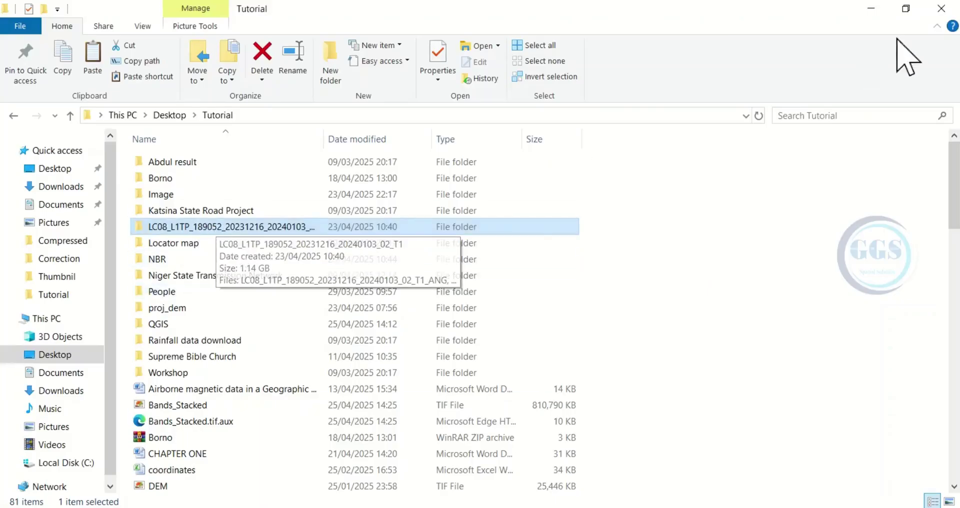
left_click(872, 8)
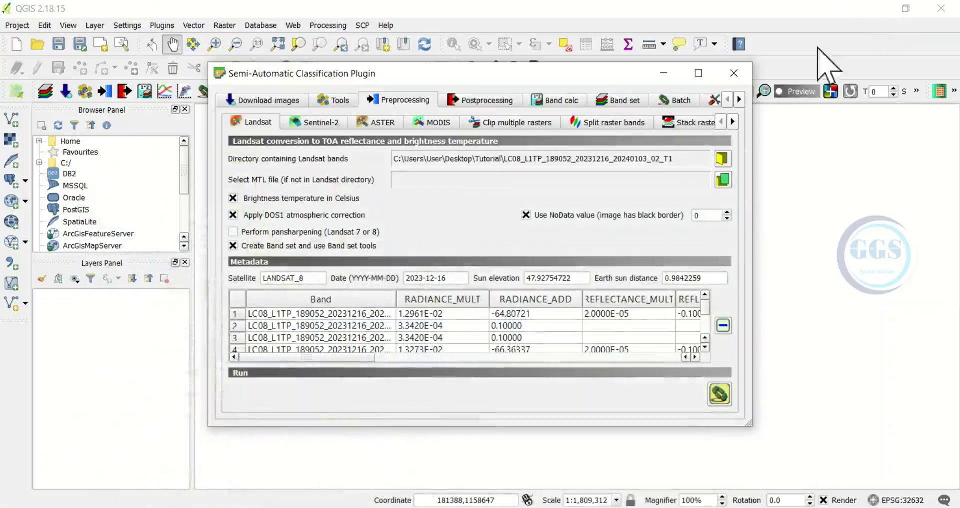
left_click(722, 159)
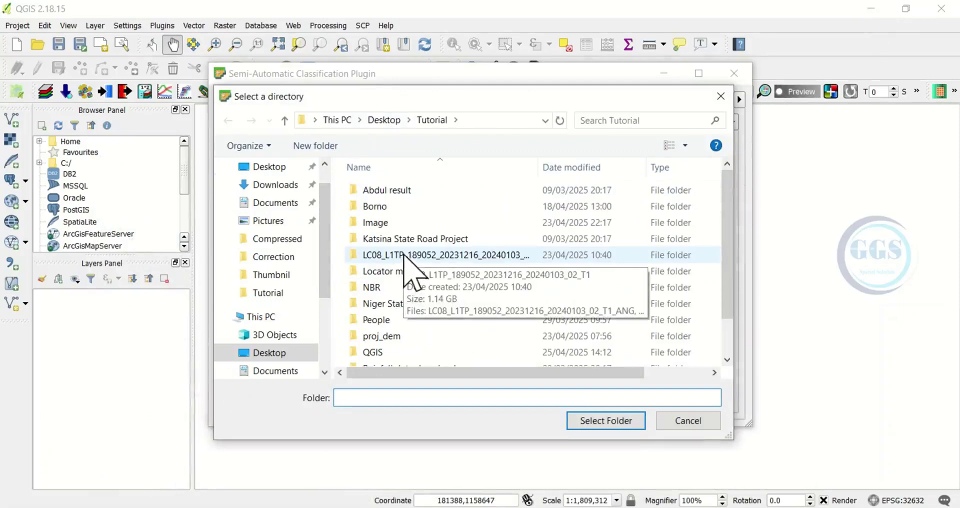
left_click(404, 257)
left_click(590, 422)
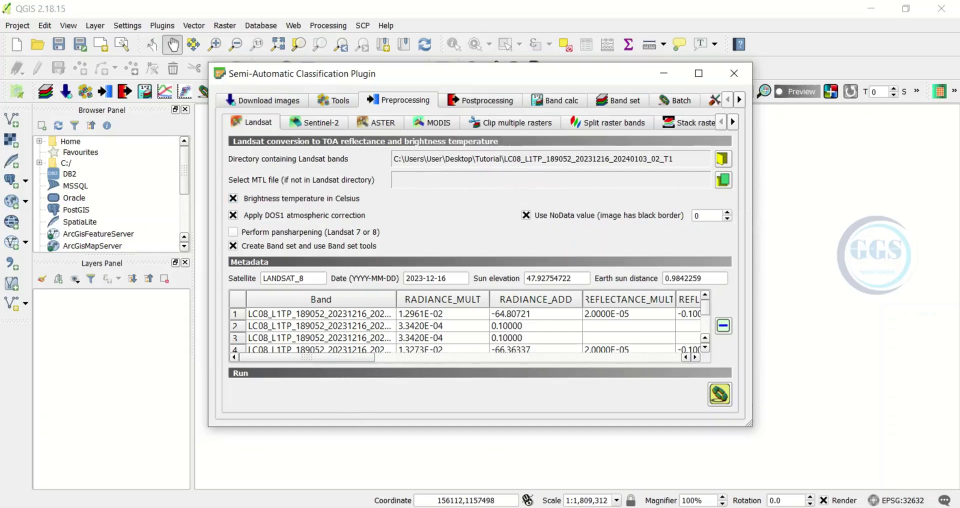
left_click(311, 497)
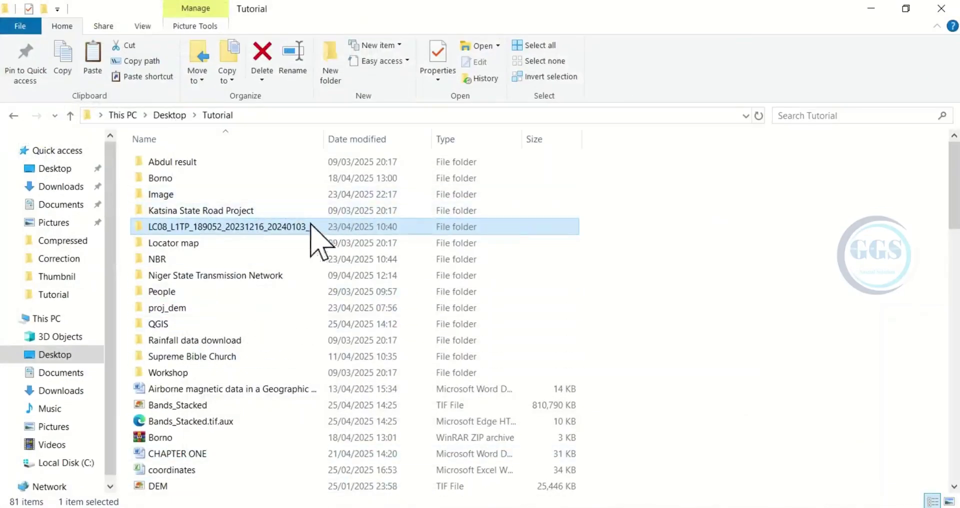
double_click(277, 227)
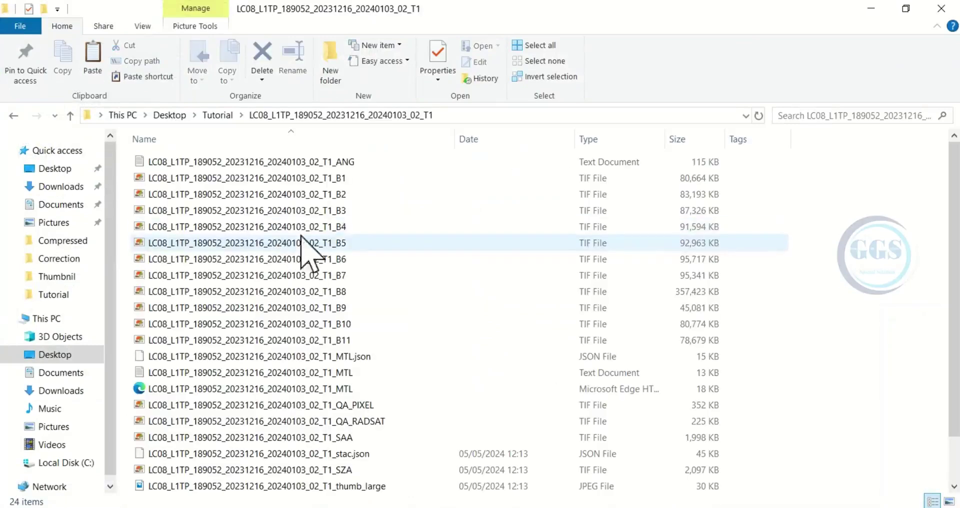
scroll(343, 229, "down", 1)
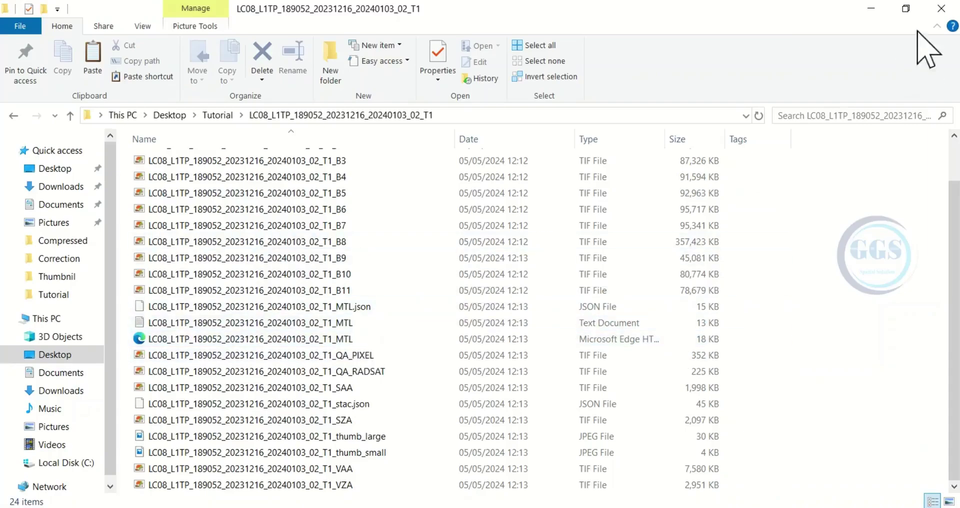
left_click(870, 8)
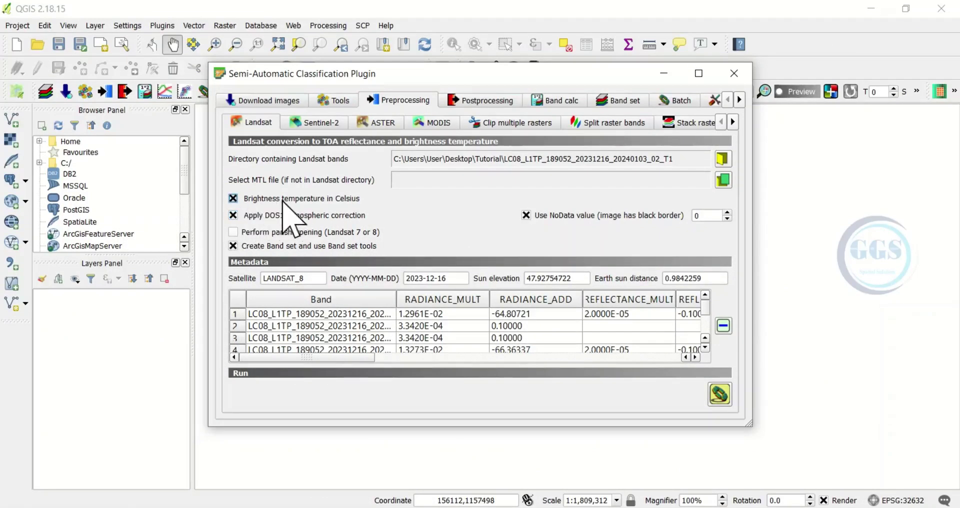
left_click(231, 200)
scroll(363, 332, "down", 2)
scroll(364, 339, "down", 1)
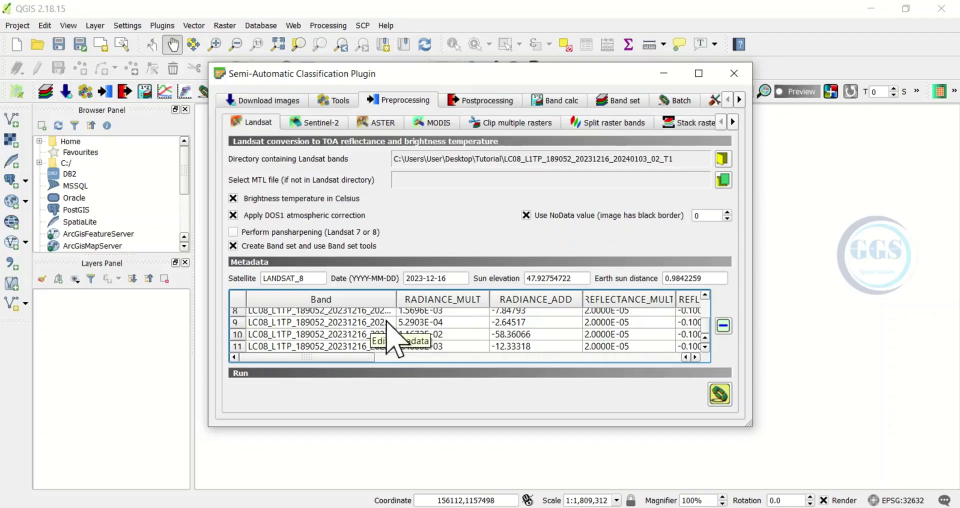
scroll(500, 350, "up", 2)
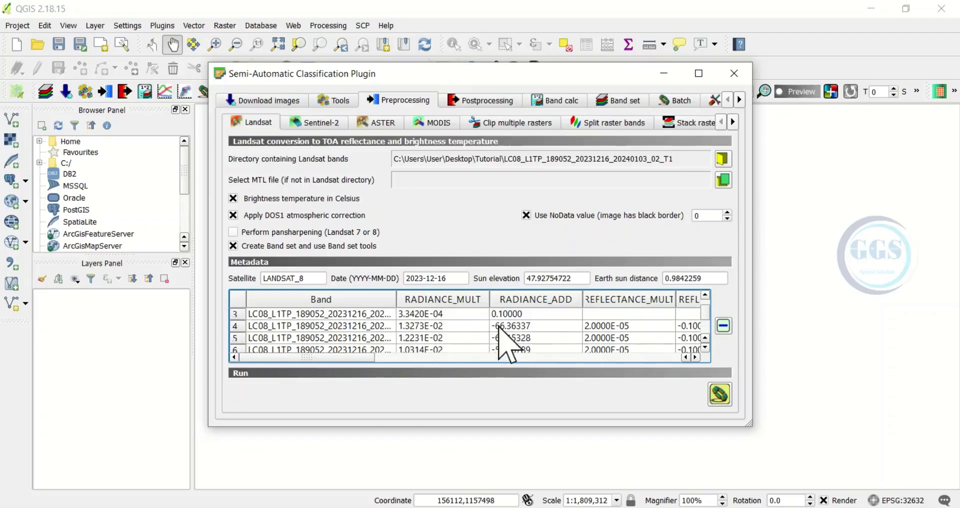
scroll(500, 330, "down", 1)
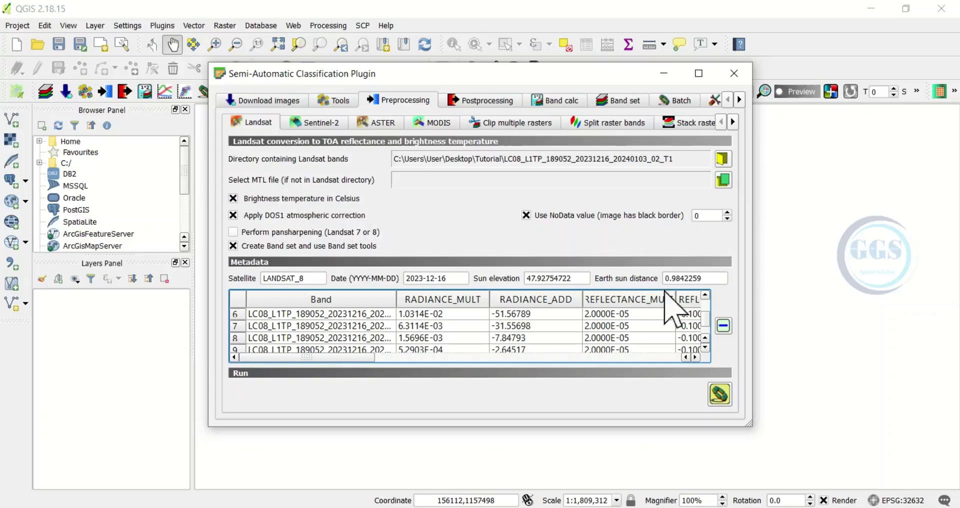
Run the DOS1 conversion and create a new folder inside Tutorial for its output.
left_click(720, 393)
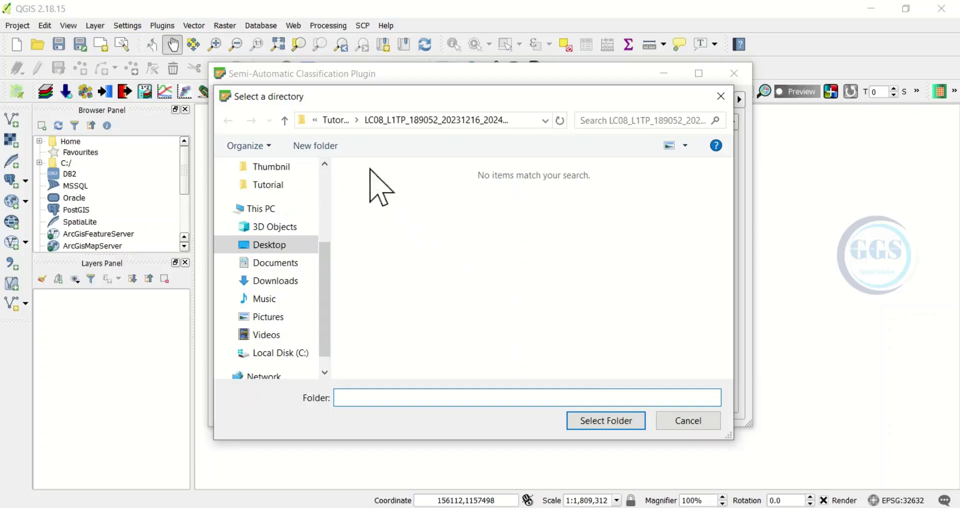
left_click(284, 121)
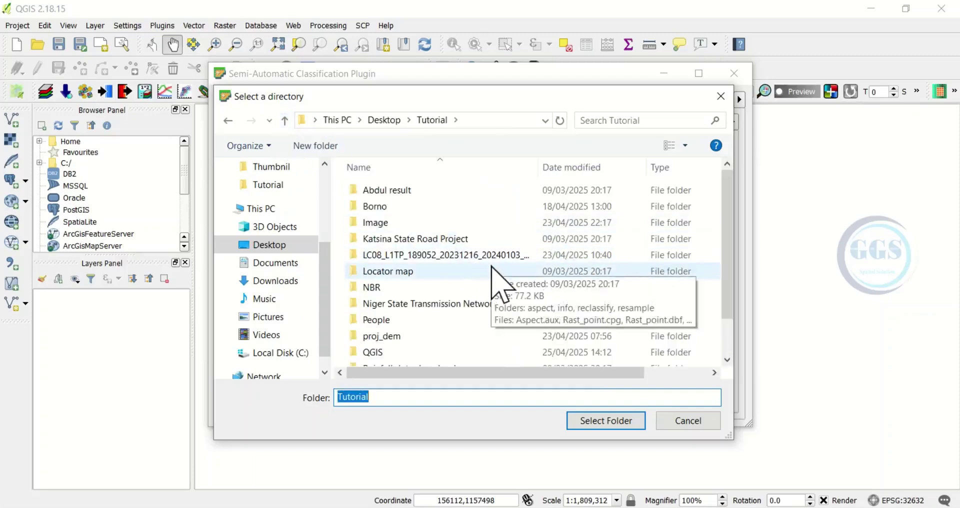
right_click(492, 266)
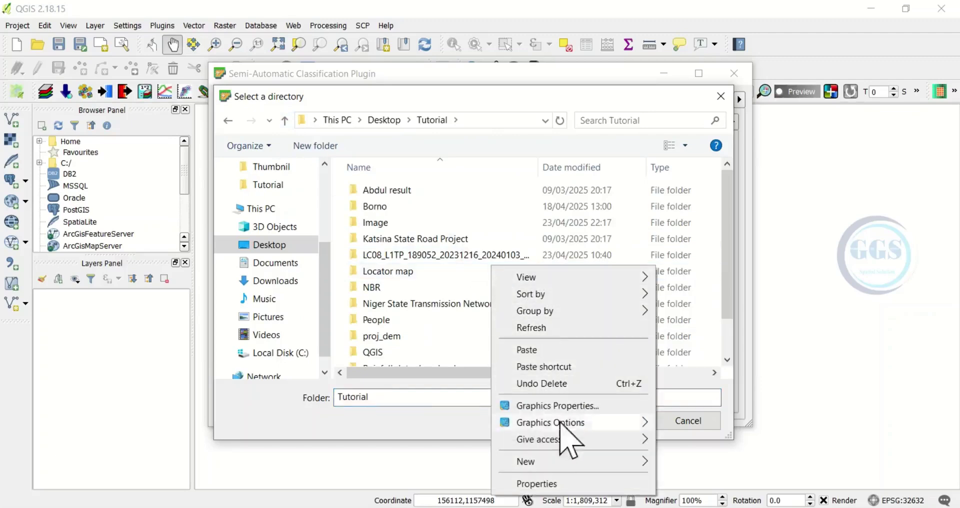
mouse_move(551, 461)
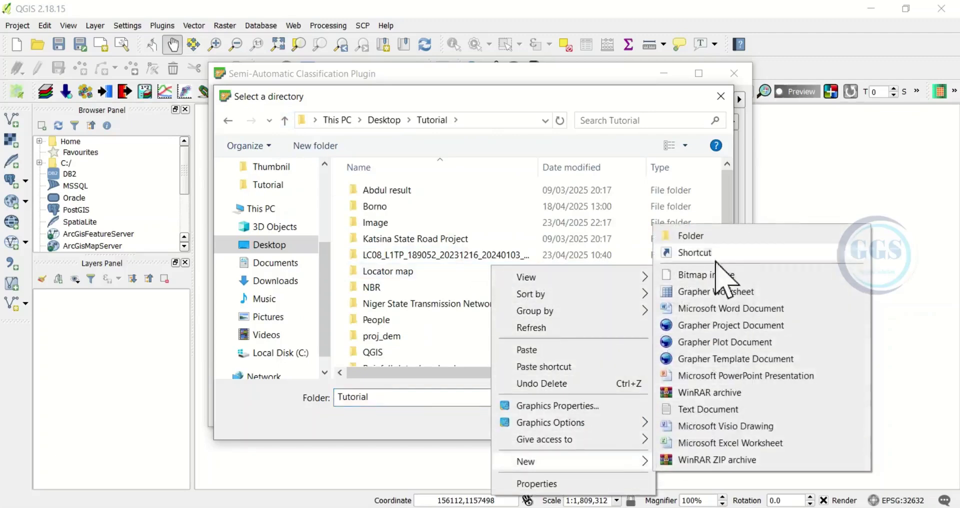
left_click(693, 236)
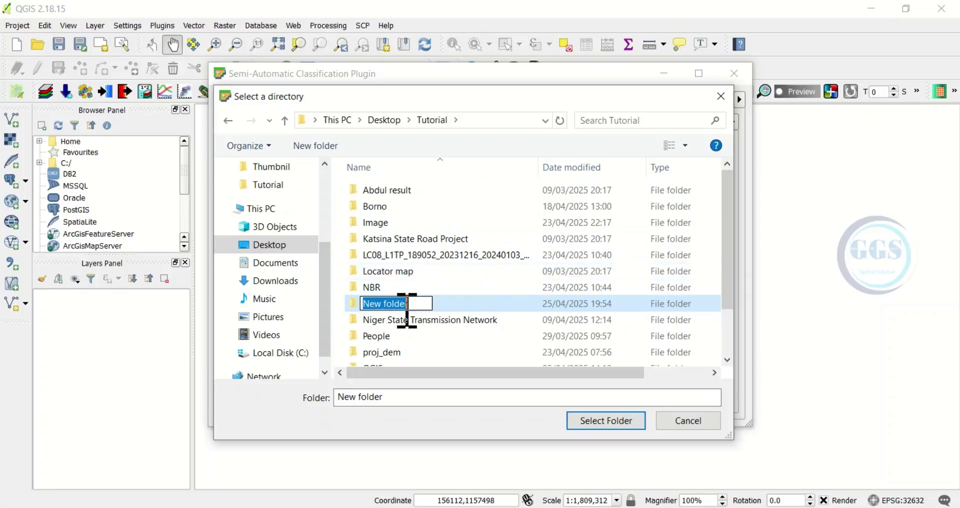
Name the new folder Result and choose it as the output directory.
type("Result")
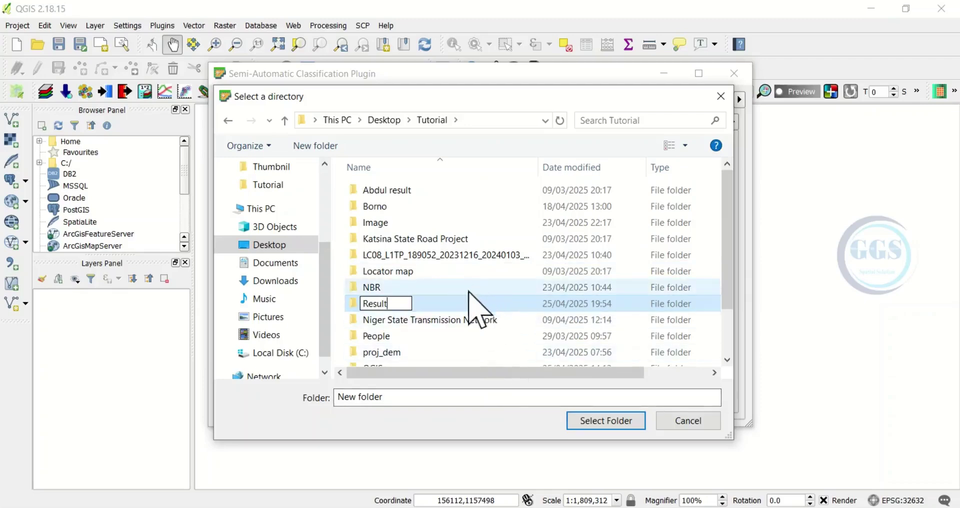
left_click(468, 290)
left_click(416, 304)
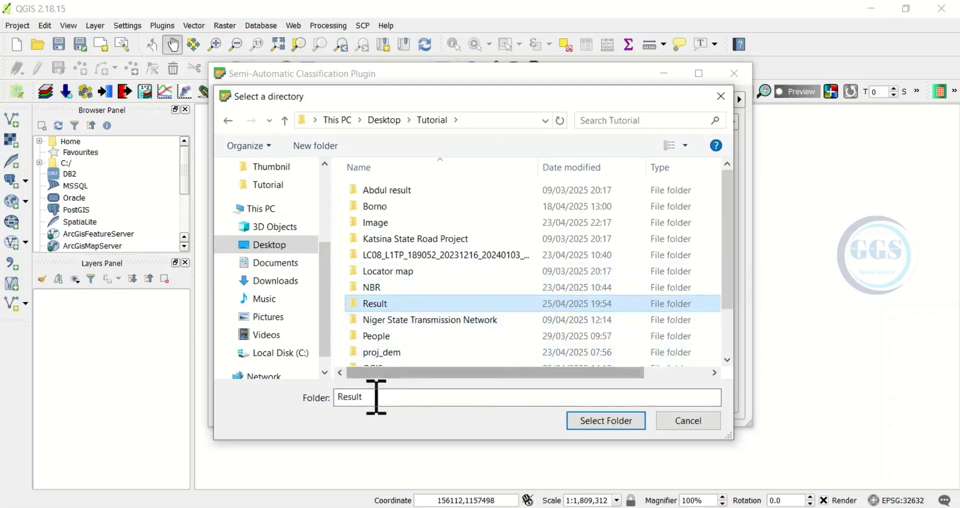
left_click(602, 420)
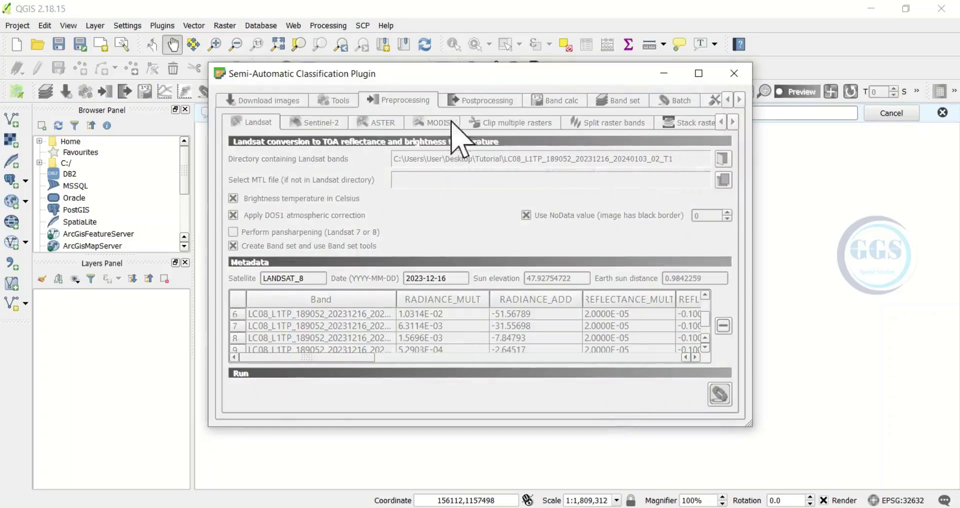
Move the SCP window aside and wait for the RT_LC08 reflectance bands to load.
left_click_drag(489, 76, 482, 163)
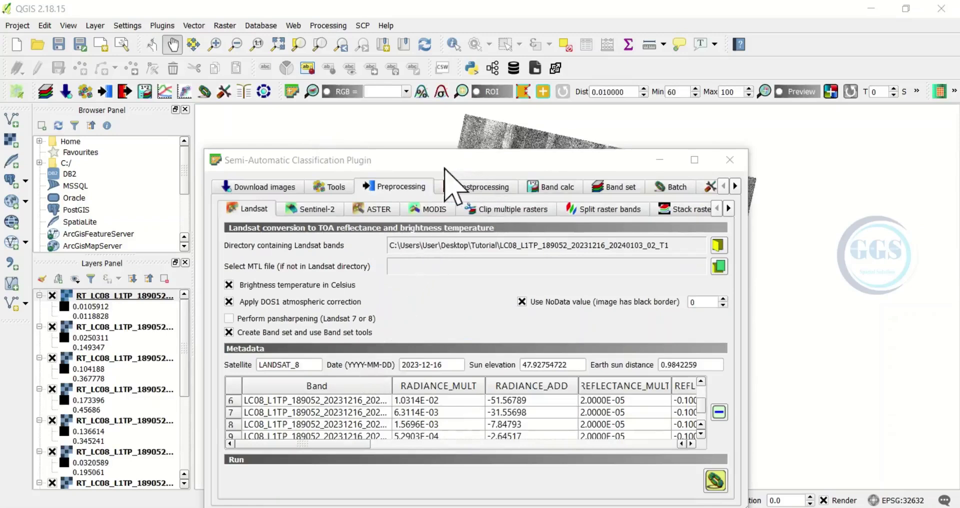
Close the SCP window, hide the top RT_LC08 band, and widen the Layers Panel.
left_click(731, 160)
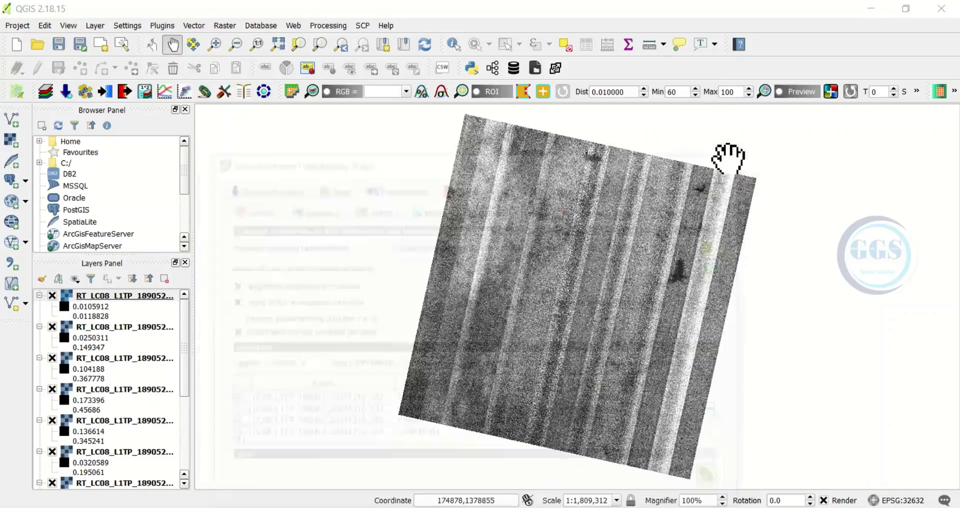
left_click(52, 296)
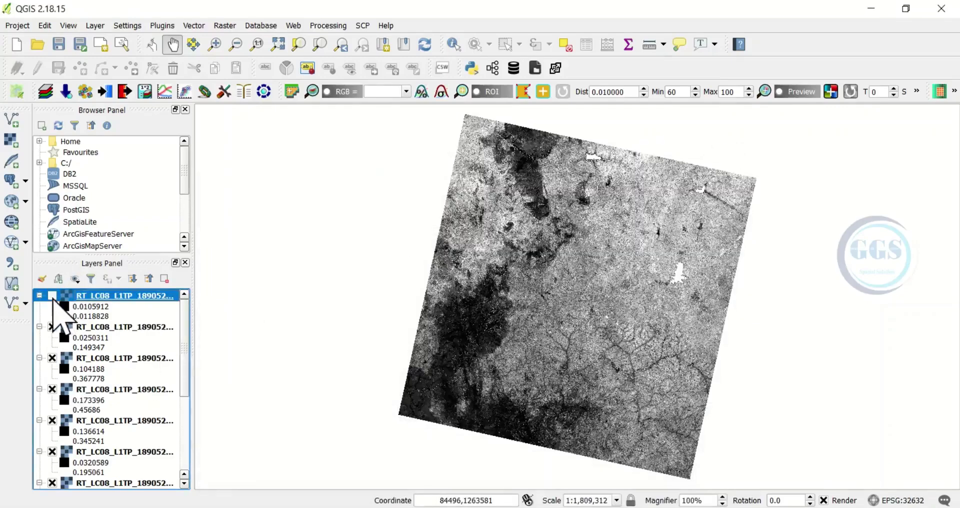
scroll(106, 370, "down", 5)
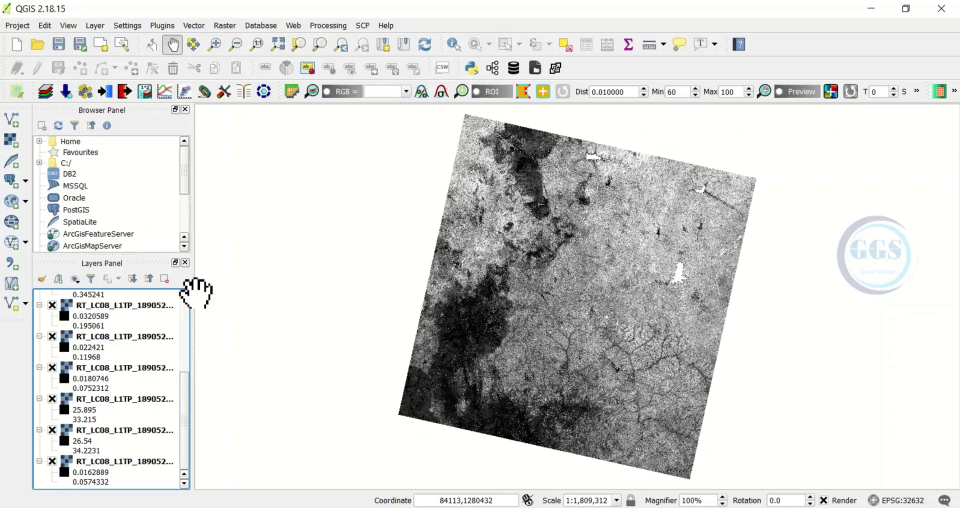
left_click_drag(191, 209, 328, 218)
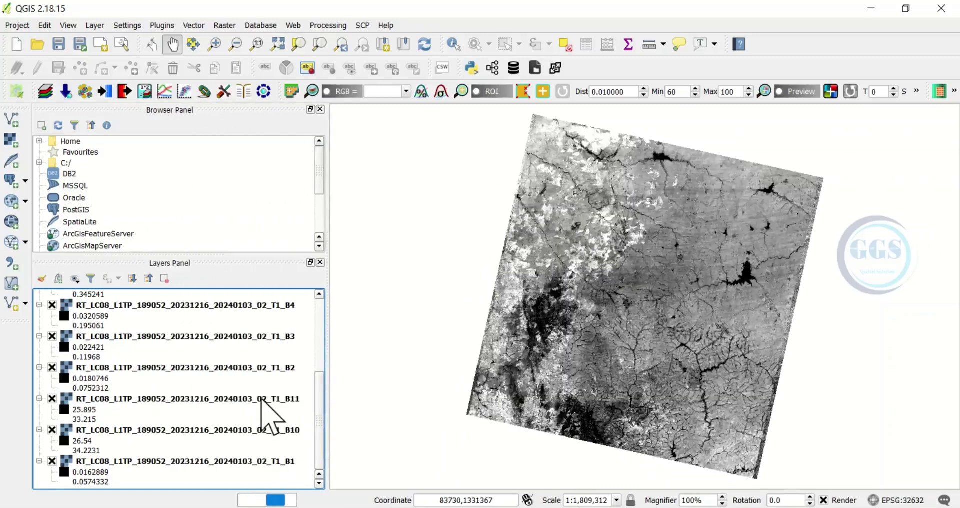